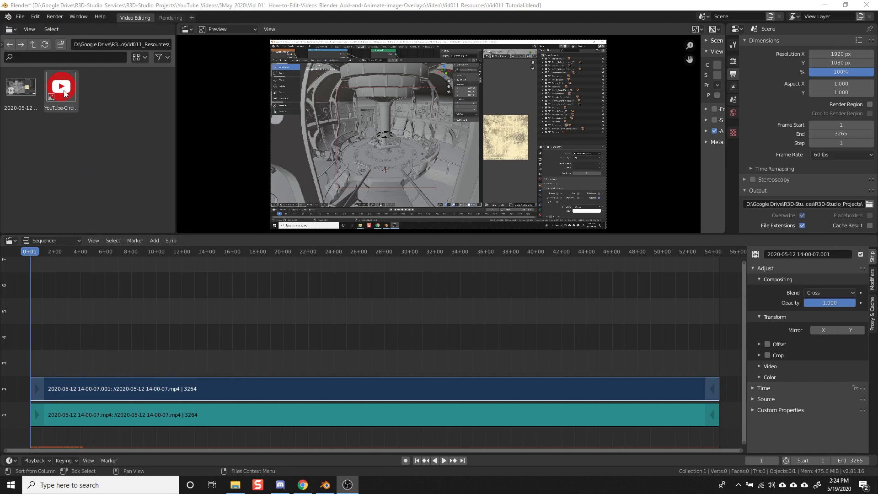
# Step: Add the YouTube-Circle.png image as a strip in channel 3 at the start of the timeline
pyautogui.moveTo(63, 90); pyautogui.dragTo(122, 343)
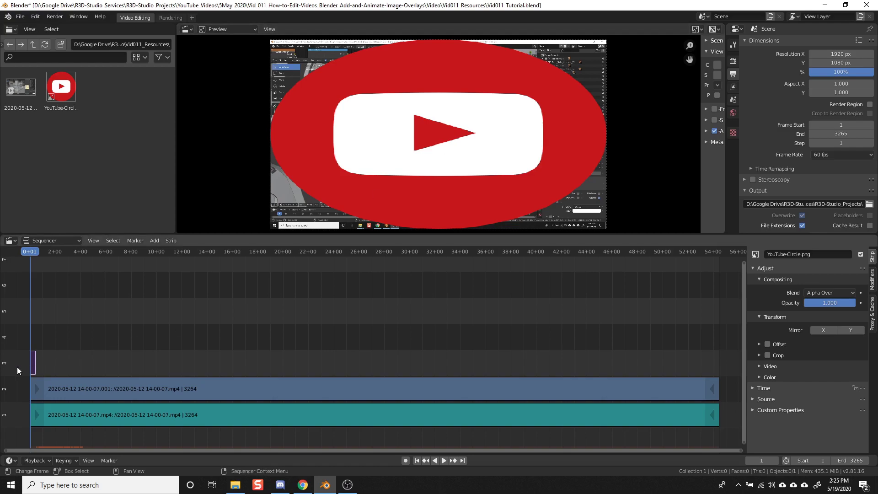
pyautogui.scroll(8, 26, 366)
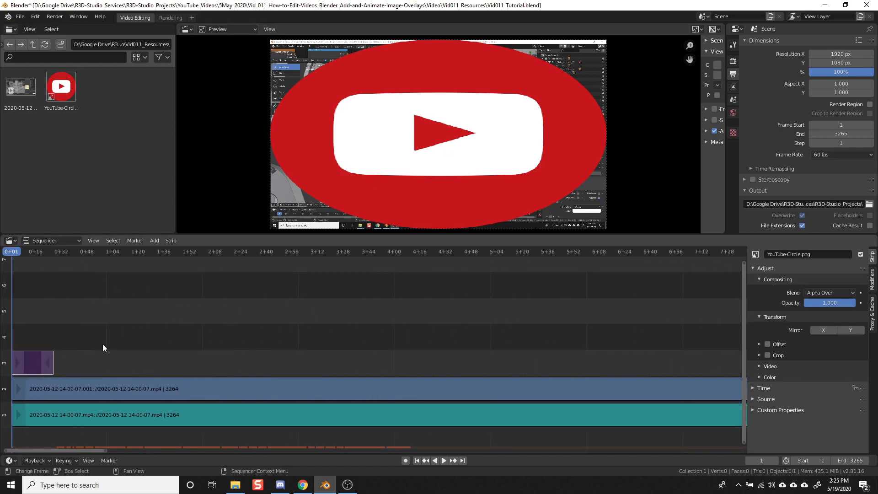
pyautogui.moveTo(102, 344); pyautogui.dragTo(175, 337, button='middle')
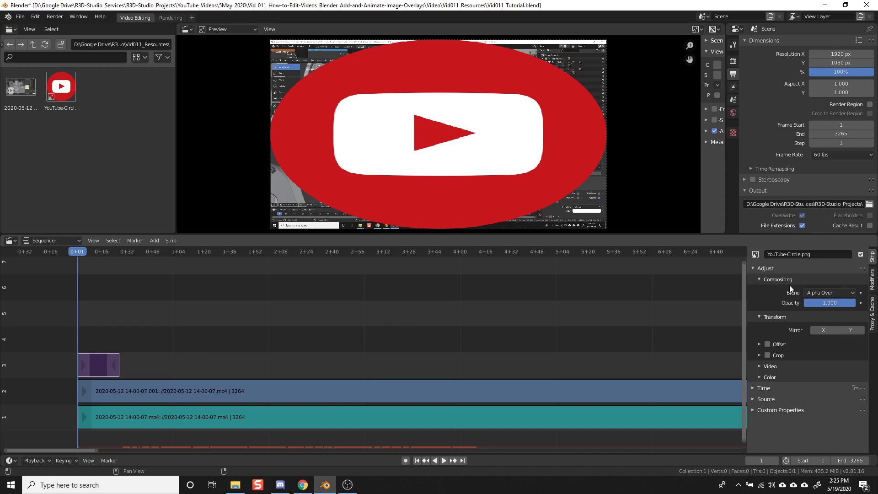
pyautogui.click(821, 292)
# Step: Add a Transform effect strip to the YouTube-Circle.png strip and set its blend mode to Alpha Over
pyautogui.click(155, 241)
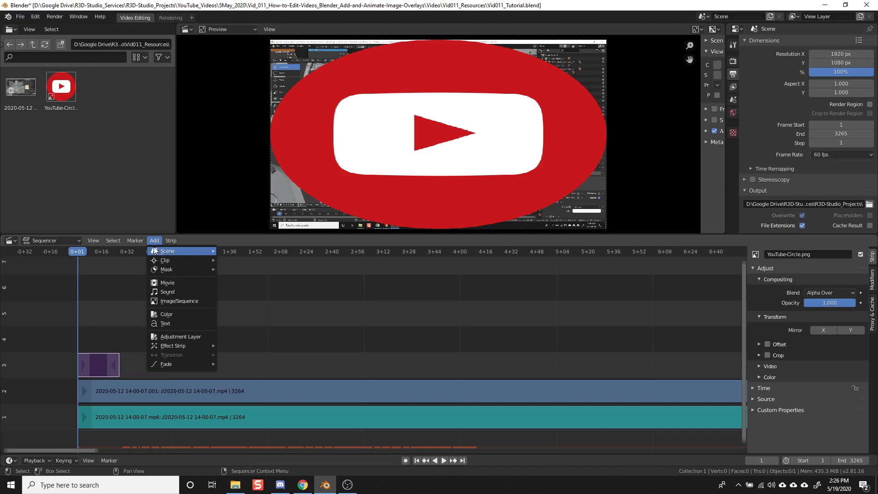
pyautogui.moveTo(168, 344)
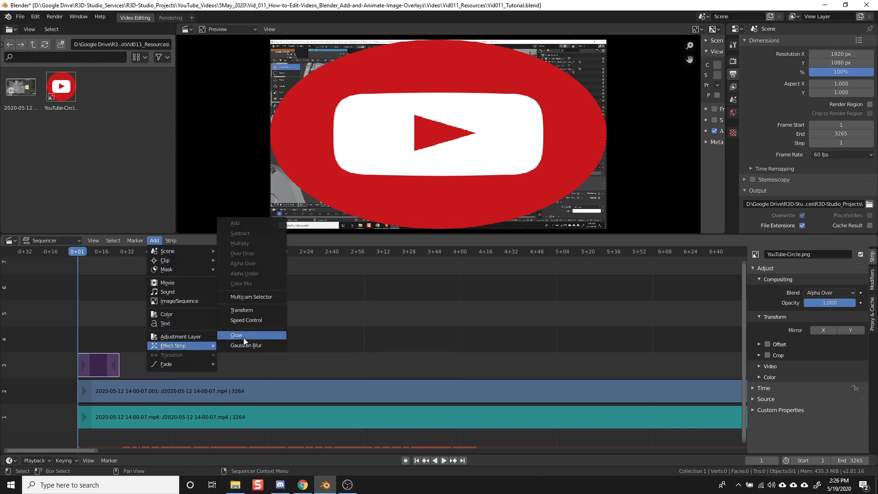
pyautogui.click(242, 309)
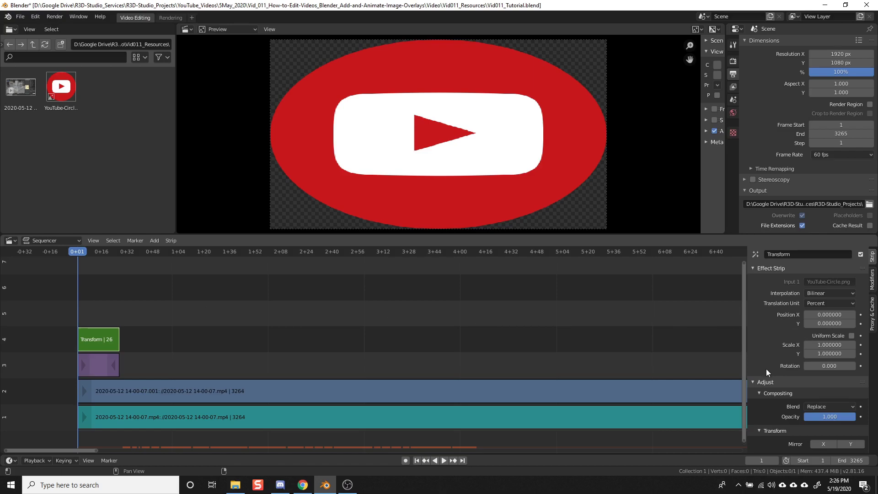
pyautogui.click(819, 407)
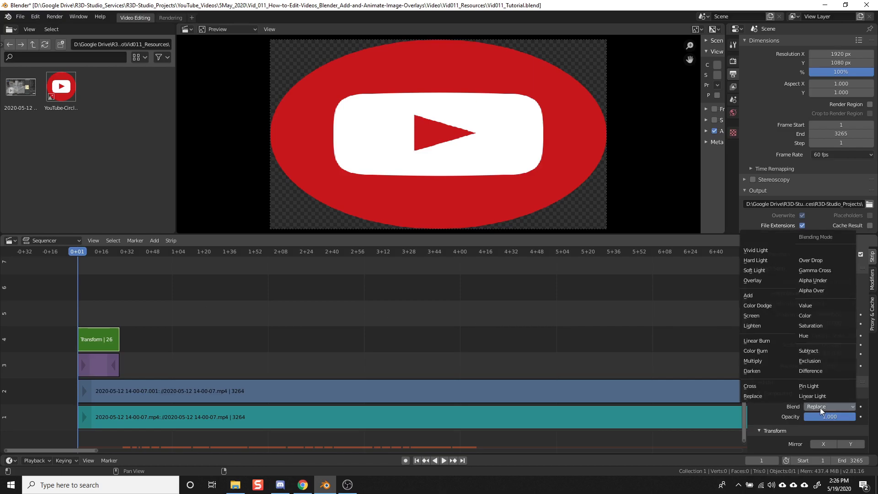
pyautogui.click(819, 290)
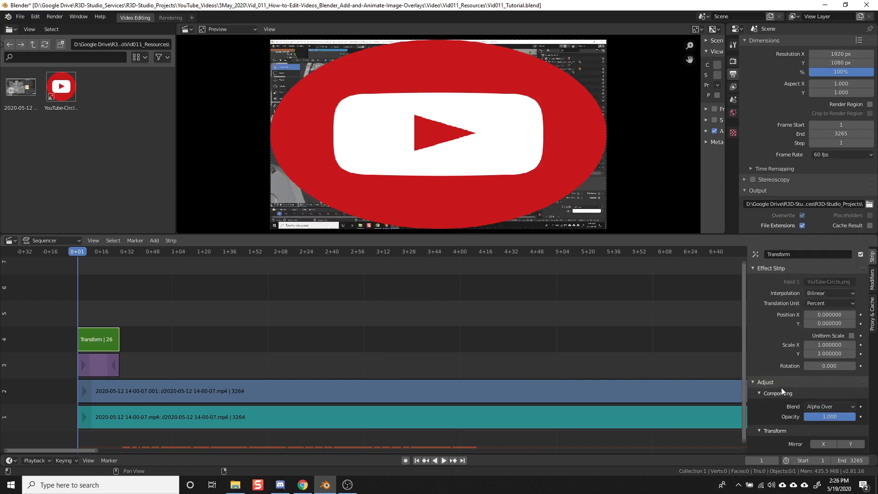
# Step: Scale the logo down into a round circle, with the Transform strip's Scale X at 0.229 and Scale Y at 0.382
pyautogui.click(852, 336)
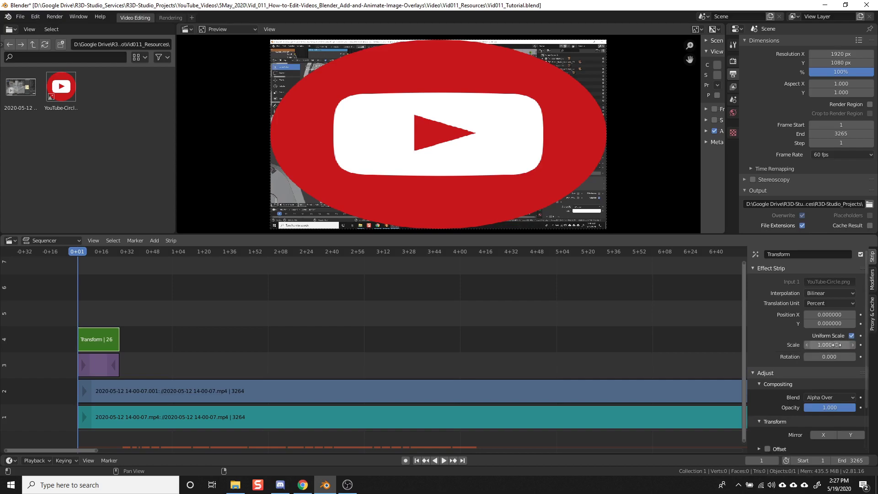
pyautogui.moveTo(828, 345); pyautogui.dragTo(773, 345)
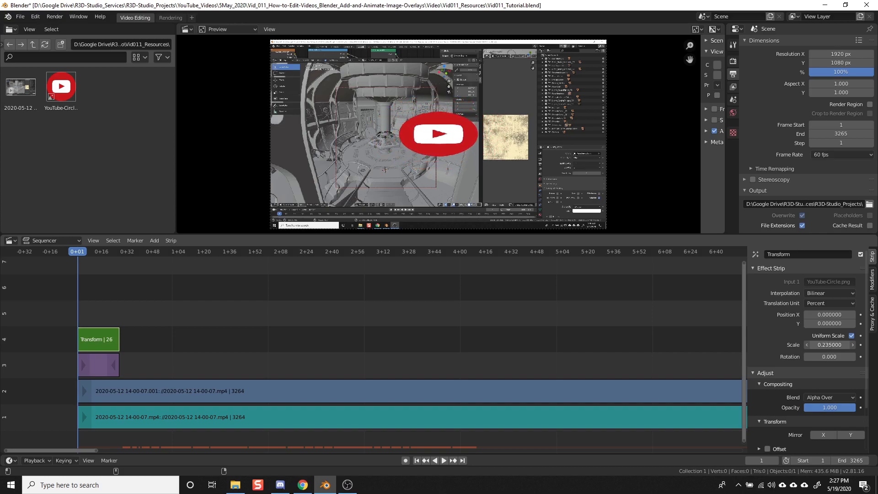
pyautogui.click(851, 336)
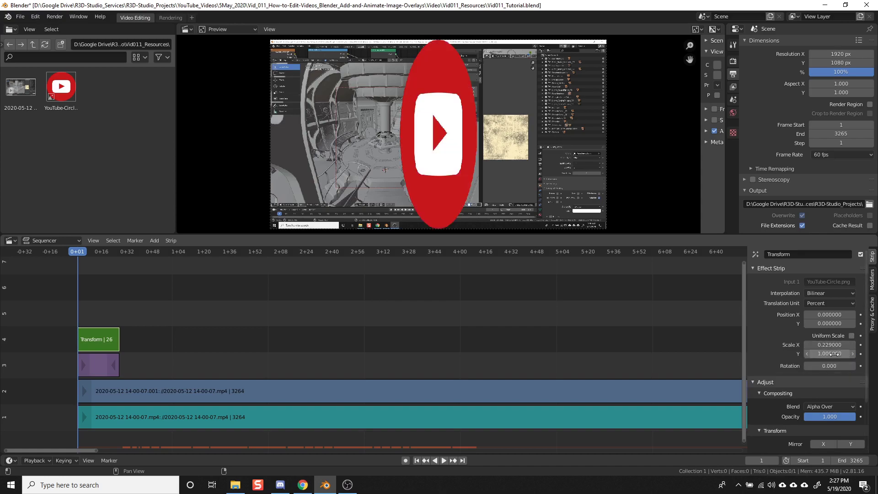
pyautogui.moveTo(828, 353); pyautogui.dragTo(774, 355)
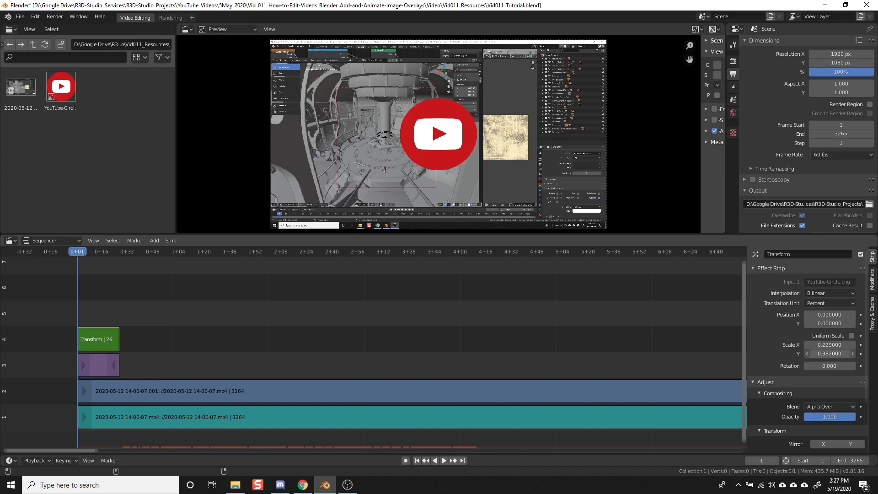
pyautogui.moveTo(774, 355); pyautogui.dragTo(774, 355)
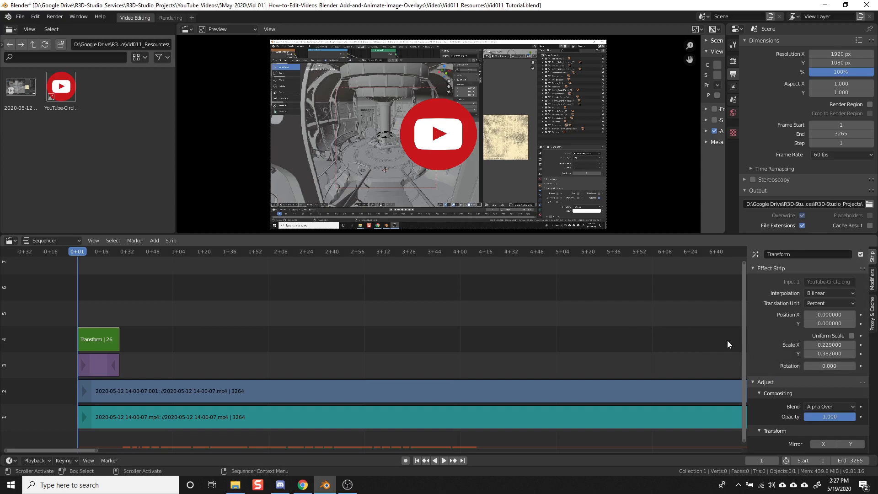
# Step: Extend the end of the YouTube-Circle.png strip to a length of 180 frames
pyautogui.click(114, 365)
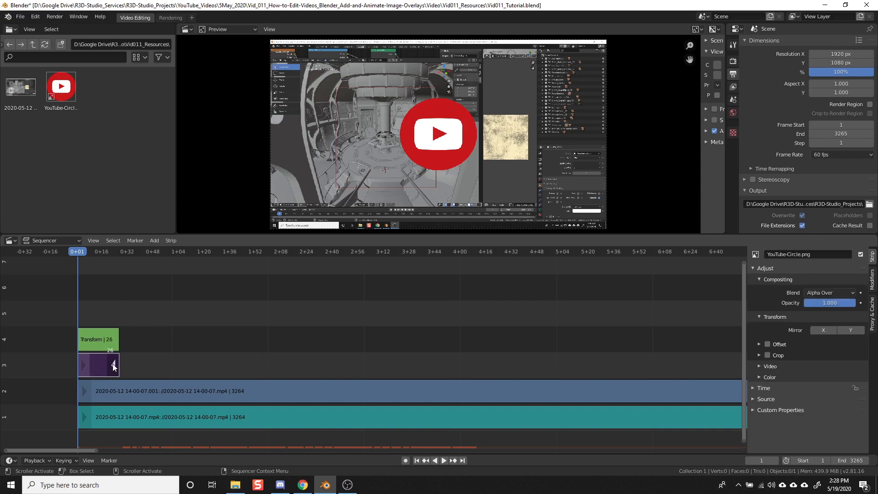
pyautogui.moveTo(114, 365); pyautogui.dragTo(359, 369)
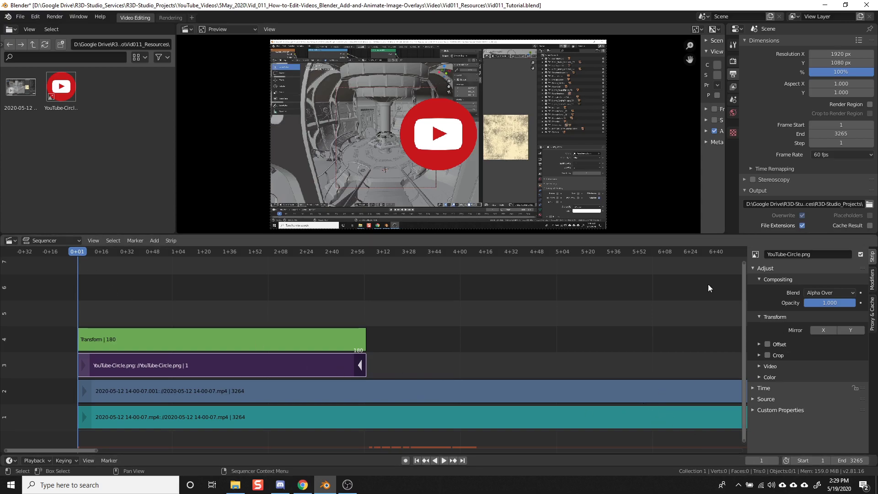
# Step: Lower the logo out of the frame with the Transform strip's Position Y at about -70.86, and keyframe it at frame 1
pyautogui.click(215, 334)
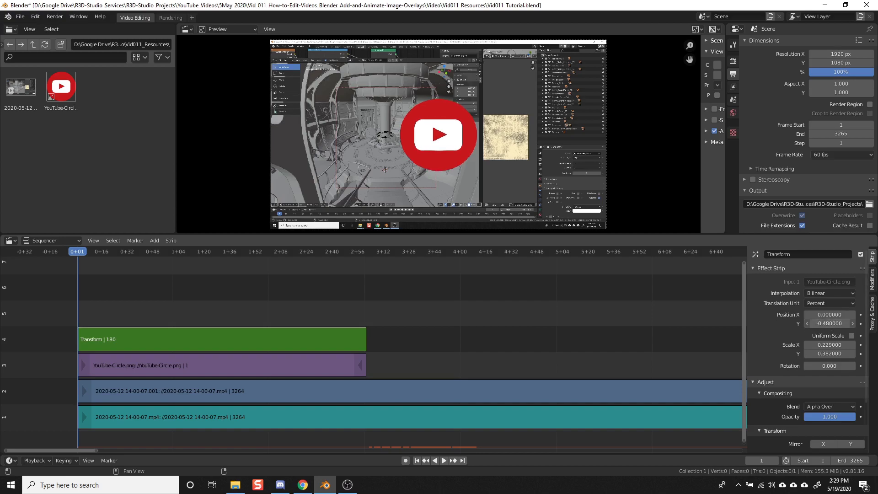
pyautogui.moveTo(828, 324); pyautogui.dragTo(788, 323)
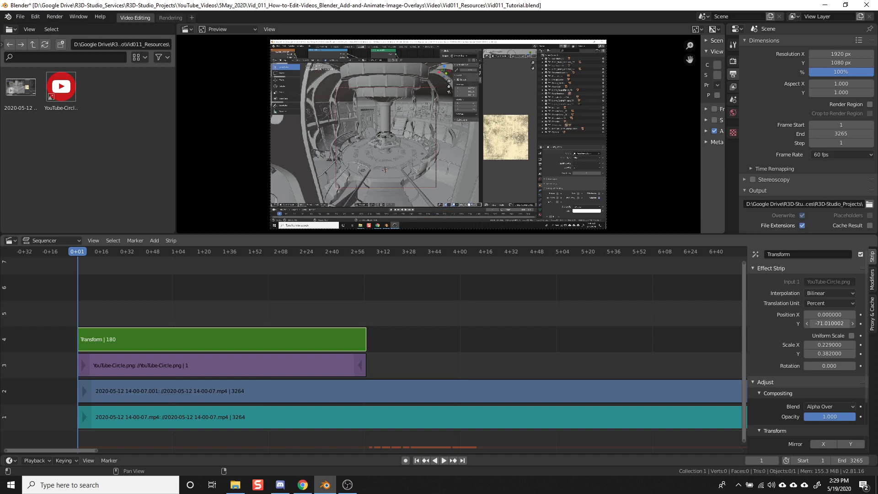
pyautogui.moveTo(828, 323); pyautogui.dragTo(831, 323)
pyautogui.moveTo(513, 234); pyautogui.dragTo(513, 282)
pyautogui.scroll(1, 473, 184)
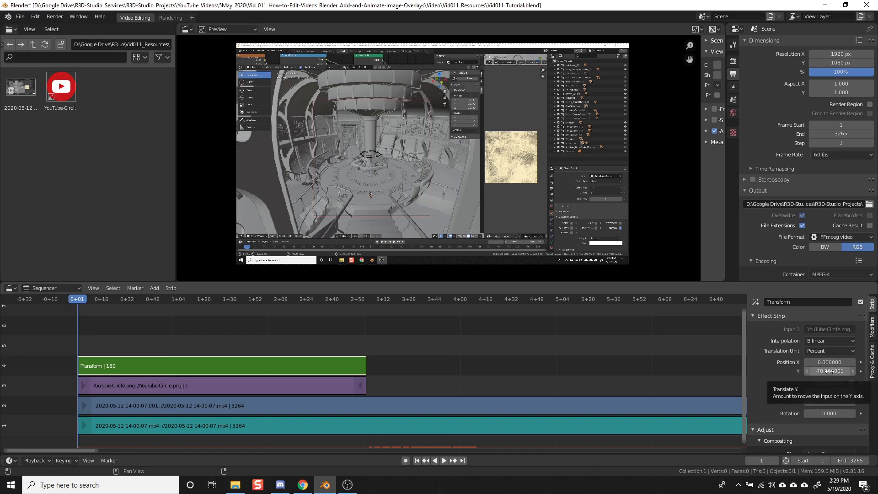
pyautogui.press('i')
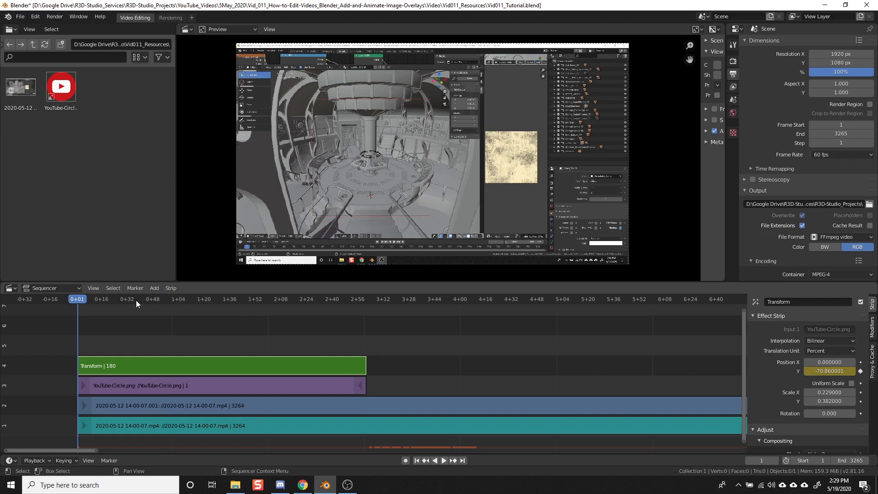
# Step: At frame 60, raise the logo to a Position Y of about -4.8 and keyframe that value
pyautogui.press('space')
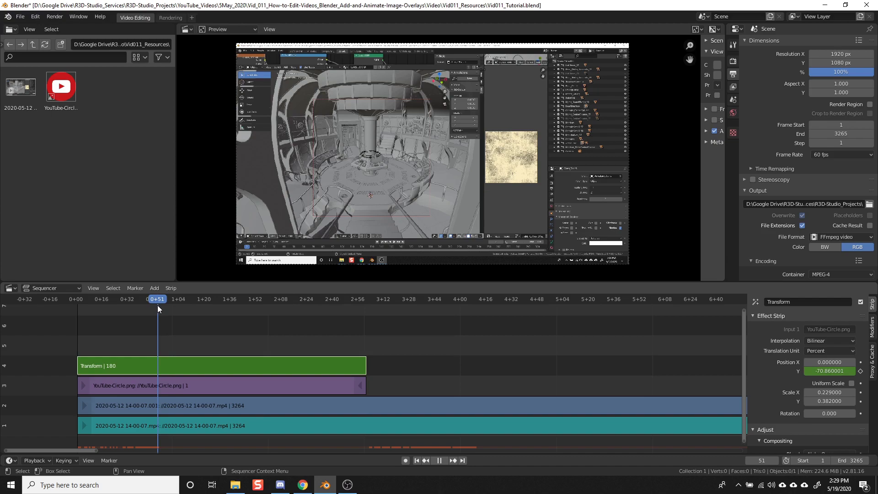
pyautogui.moveTo(157, 306); pyautogui.dragTo(172, 308)
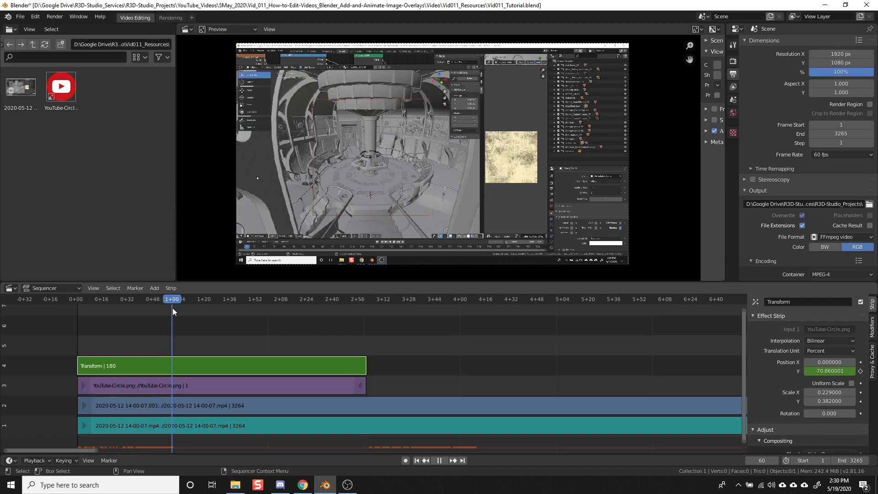
pyautogui.press('space')
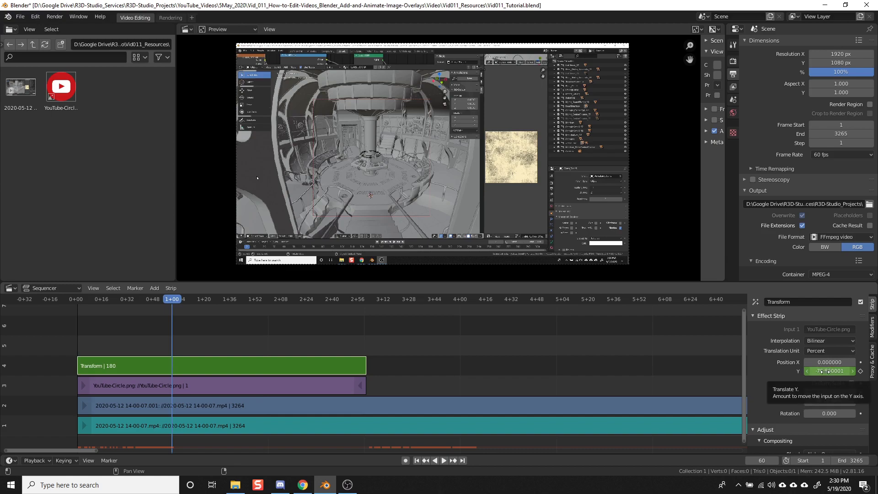
pyautogui.moveTo(824, 371)
pyautogui.mouseDown()
pyautogui.moveTo(876, 371)
pyautogui.moveTo(824, 371)
pyautogui.mouseUp()
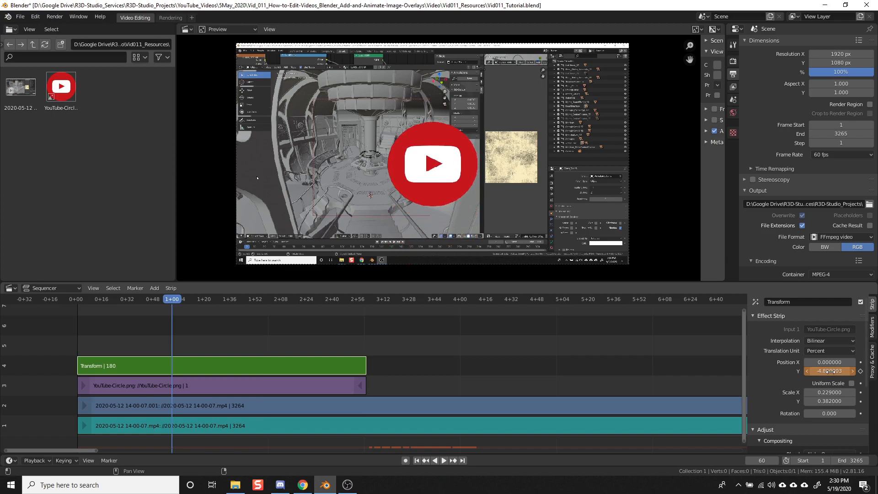
pyautogui.press('i')
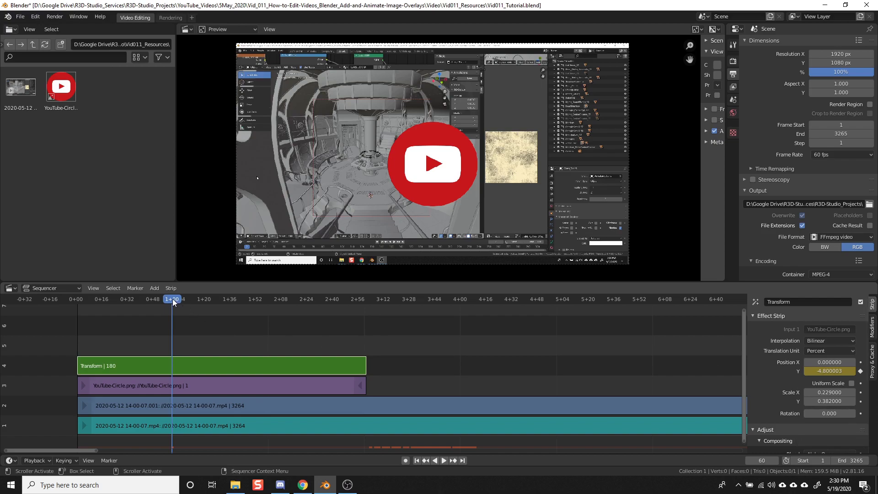
# Step: Keyframe the Transform strip's Rotation at 0 on frame 50
pyautogui.press('space')
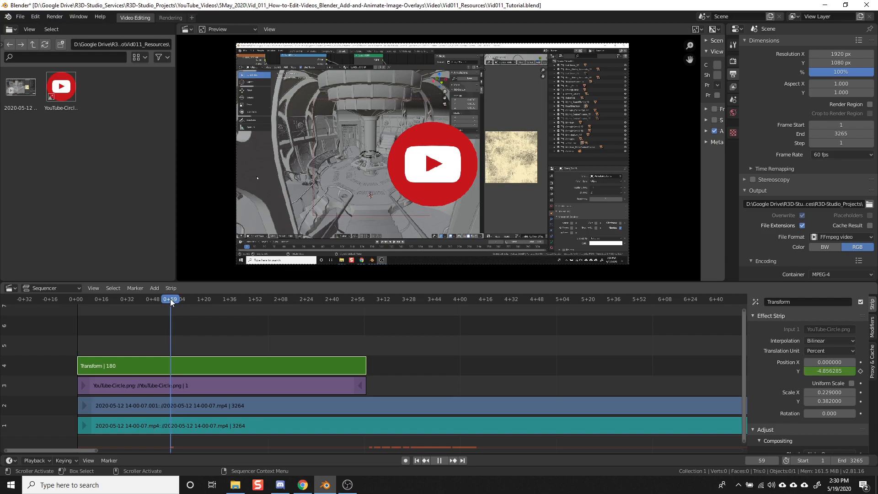
pyautogui.moveTo(170, 298)
pyautogui.mouseDown()
pyautogui.moveTo(143, 300)
pyautogui.moveTo(155, 303)
pyautogui.mouseUp()
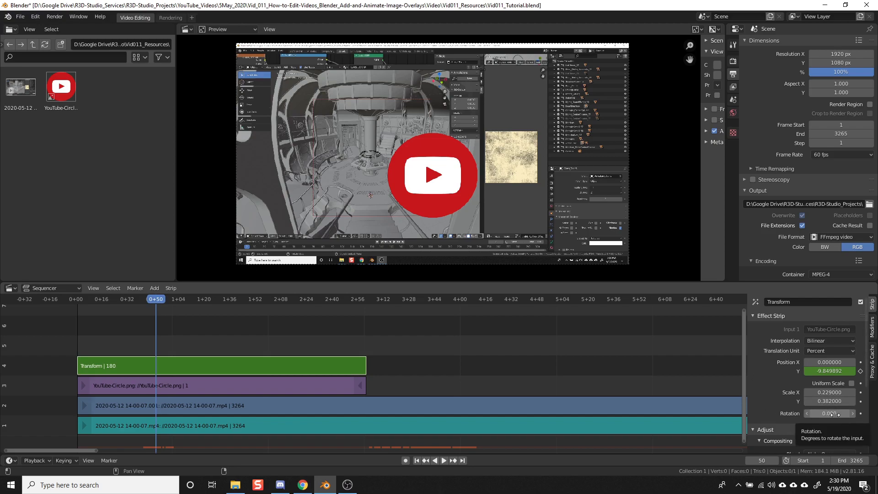
pyautogui.press('i')
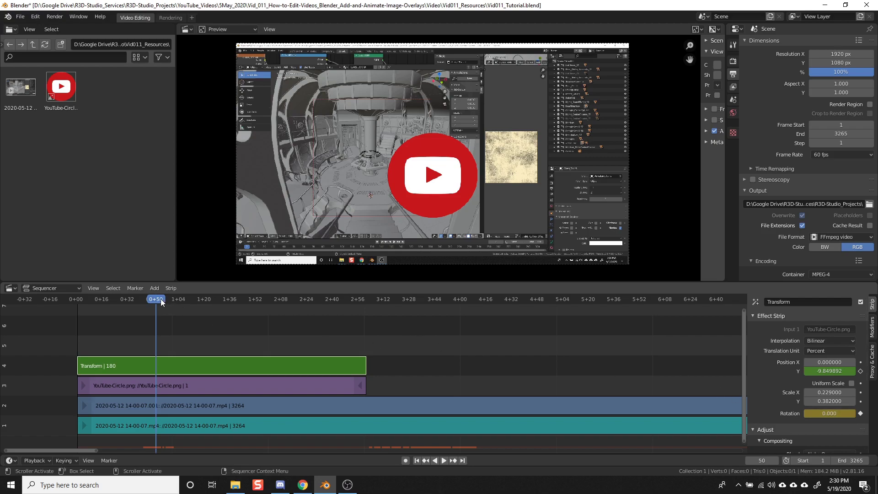
# Step: At frame 110, set the Transform strip's Rotation to 360 degrees and keyframe it
pyautogui.press('space')
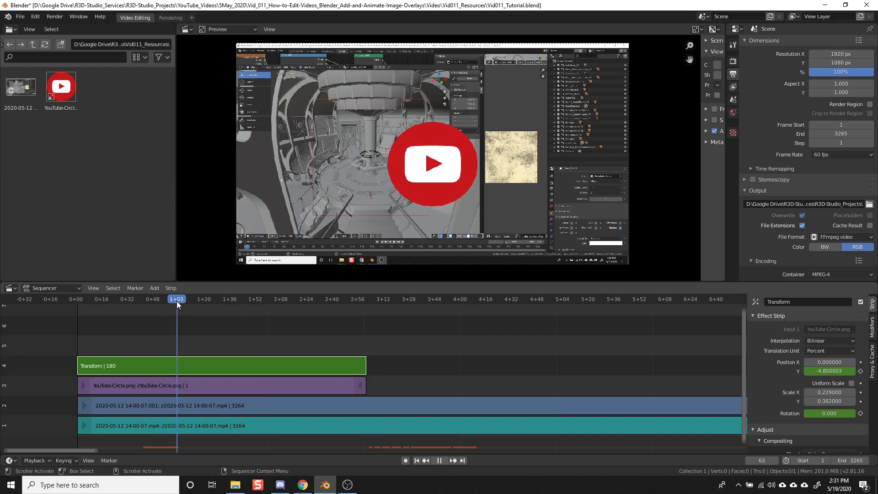
pyautogui.moveTo(177, 302); pyautogui.dragTo(252, 315)
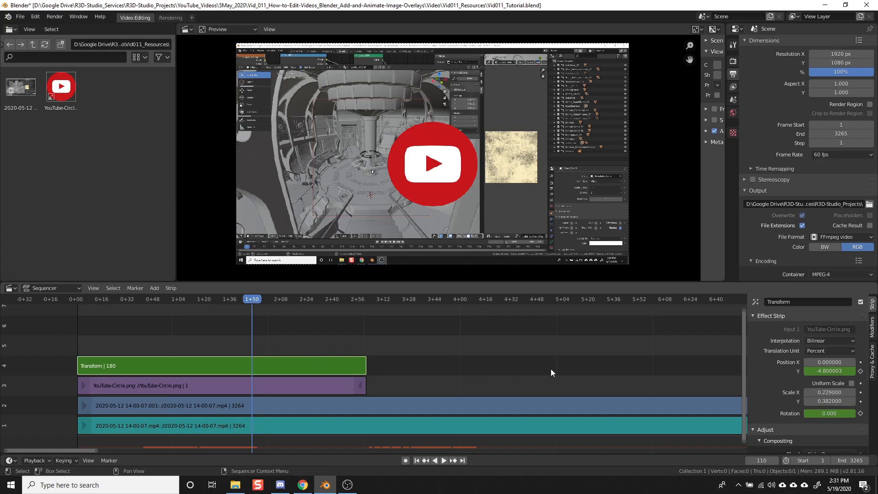
pyautogui.click(827, 413)
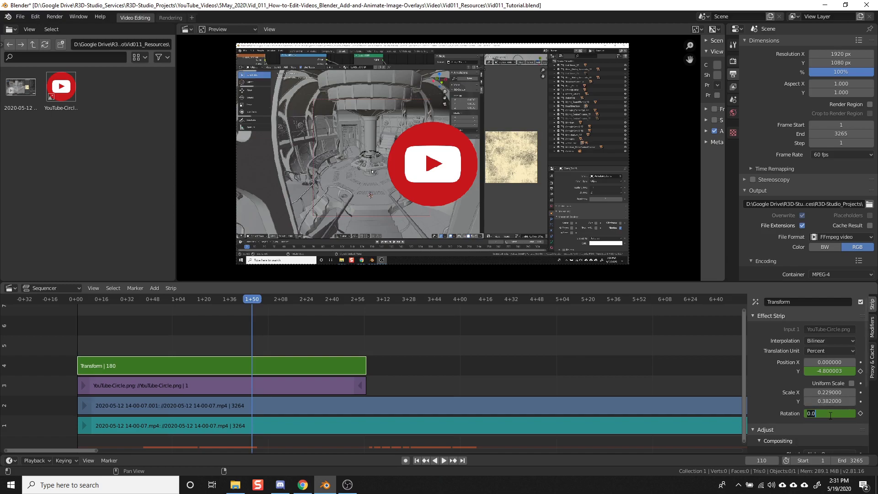
pyautogui.write('360')
pyautogui.press('Return')
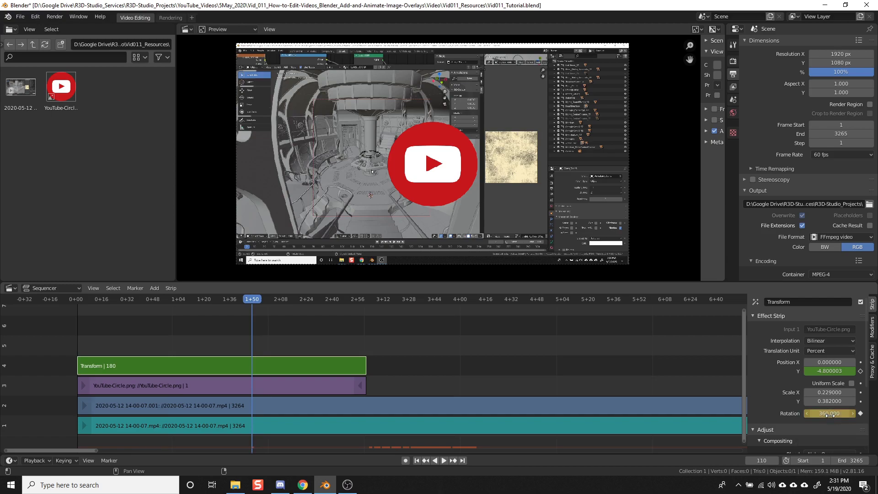
pyautogui.click(860, 413)
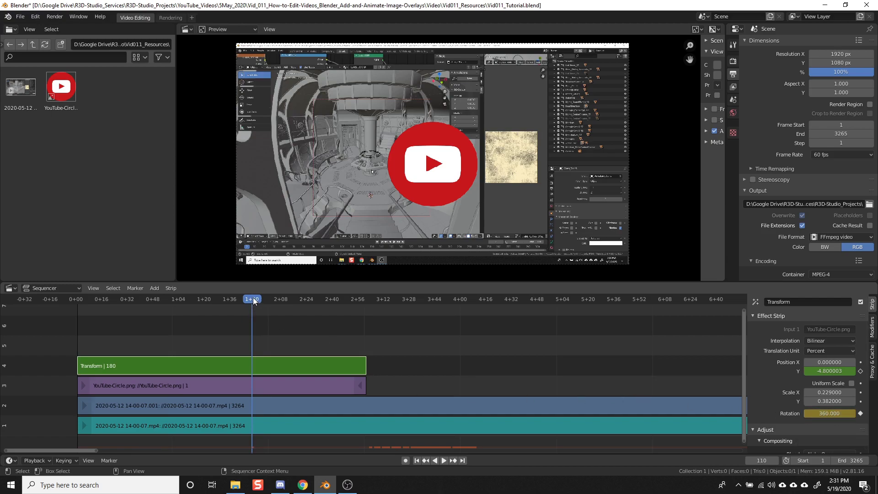
# Step: Keyframe the Transform strip's Position Y at frame 120, holding the logo at the same height
pyautogui.moveTo(254, 300)
pyautogui.mouseDown()
pyautogui.moveTo(275, 300)
pyautogui.moveTo(212, 303)
pyautogui.moveTo(269, 300)
pyautogui.mouseUp()
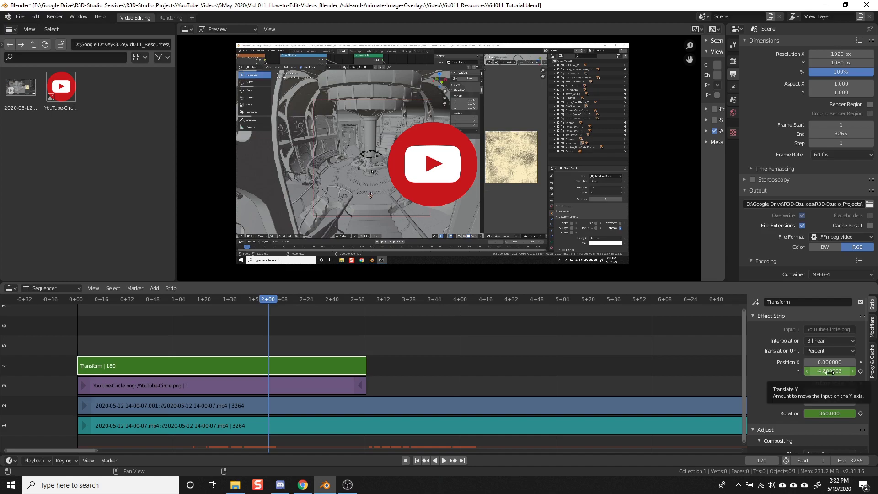
pyautogui.press('i')
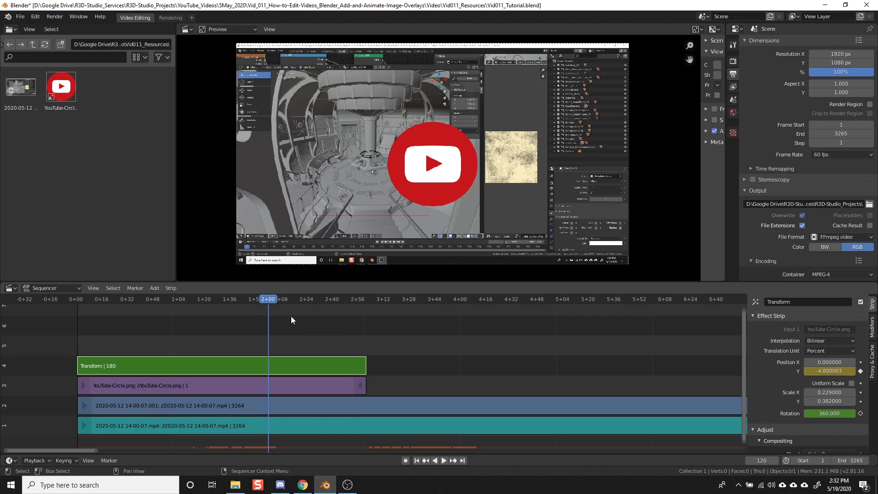
# Step: At frame 180, set the Transform strip's Position Y to about 70.08, moving the logo off the top of the picture, and keyframe it
pyautogui.moveTo(267, 302); pyautogui.dragTo(366, 302)
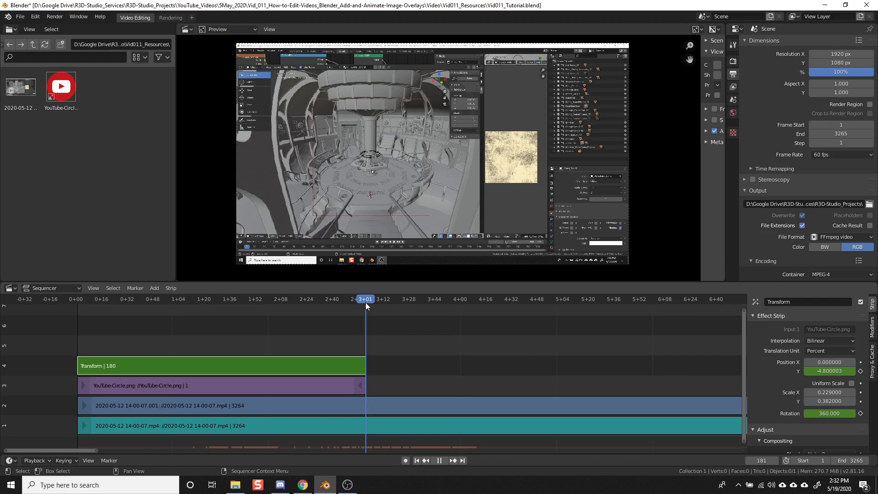
pyautogui.moveTo(364, 303); pyautogui.dragTo(364, 303)
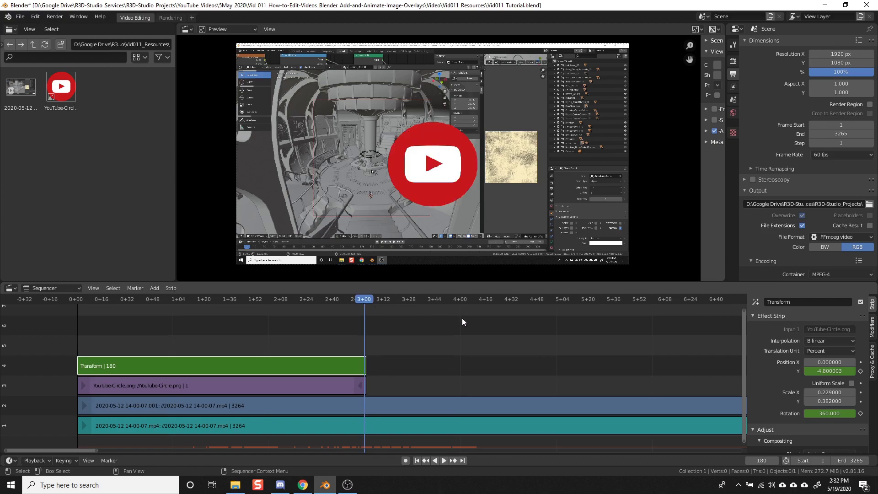
pyautogui.moveTo(822, 371)
pyautogui.mouseDown()
pyautogui.moveTo(867, 371)
pyautogui.moveTo(829, 371)
pyautogui.mouseUp()
pyautogui.press('i')
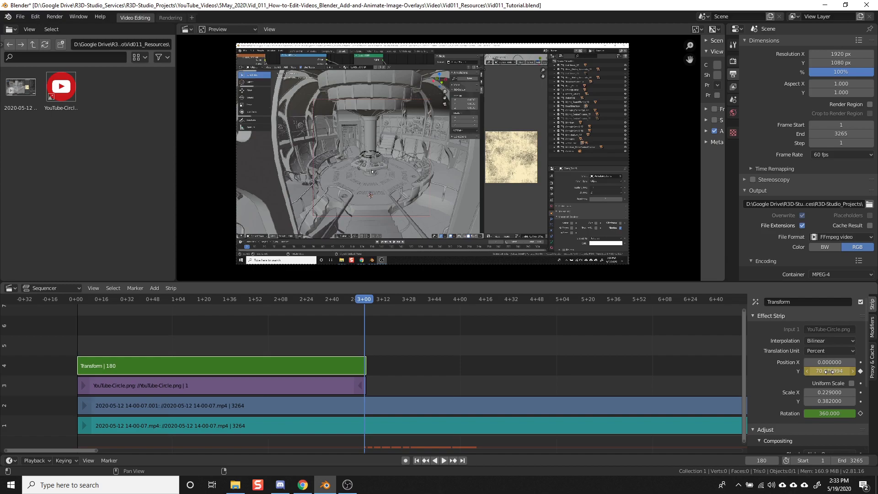
# Step: Play the logo animation twice from the first frame to check the slide-in, spin and slide-out
pyautogui.click(417, 460)
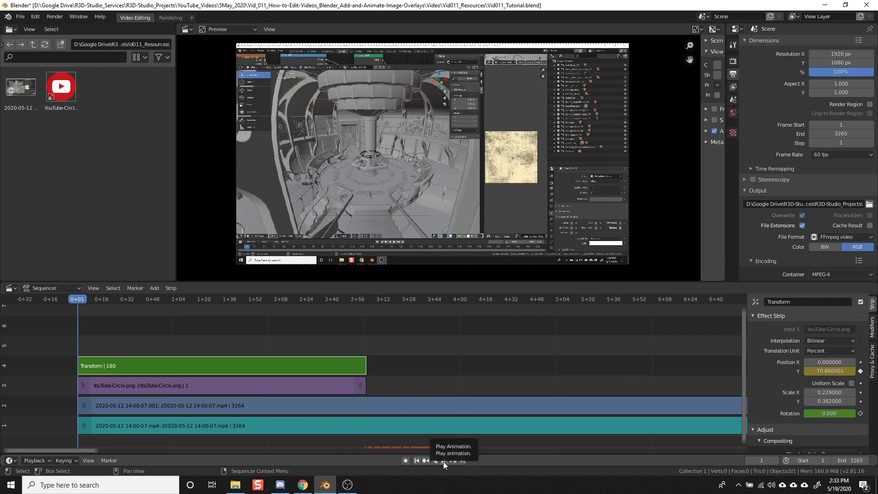
pyautogui.click(443, 461)
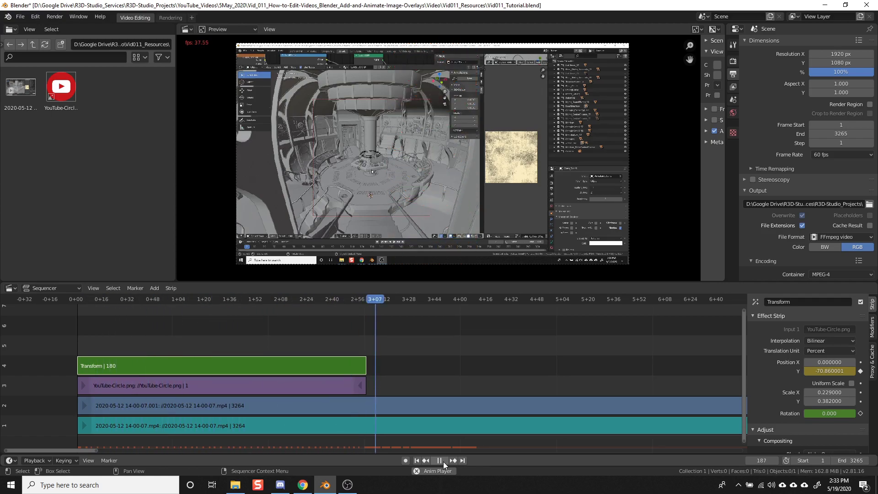
pyautogui.click(443, 461)
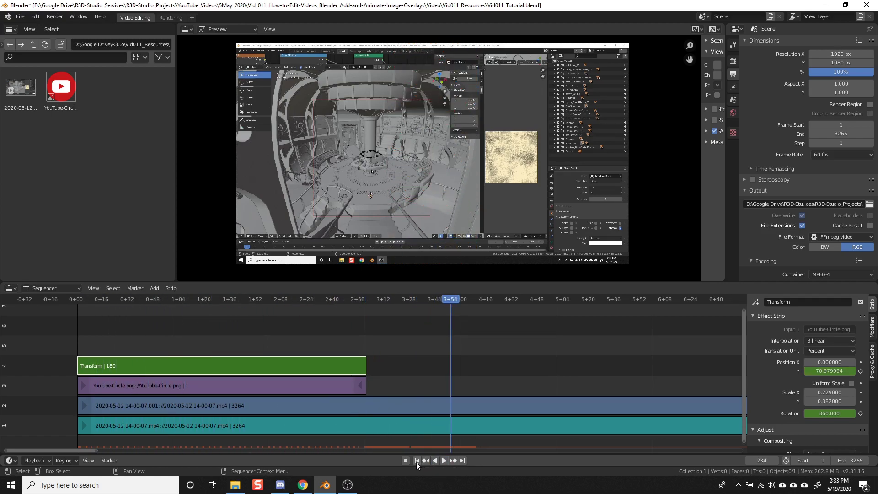
pyautogui.click(415, 460)
pyautogui.click(444, 461)
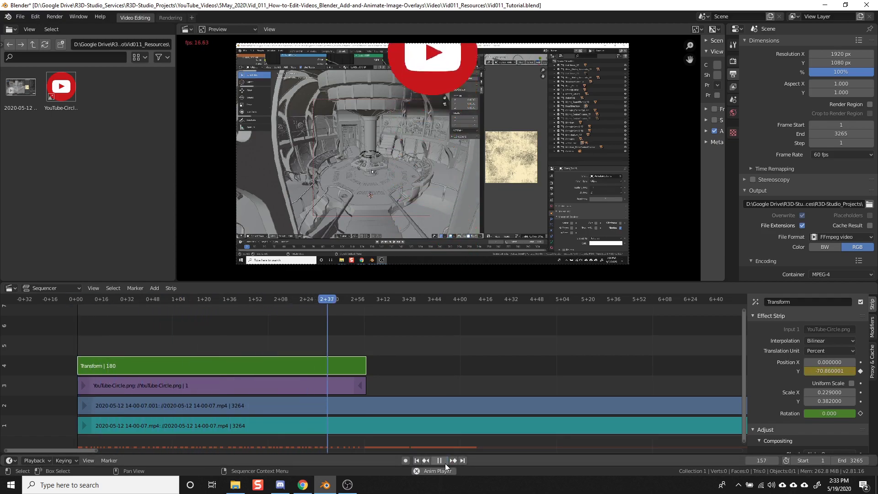
pyautogui.click(437, 462)
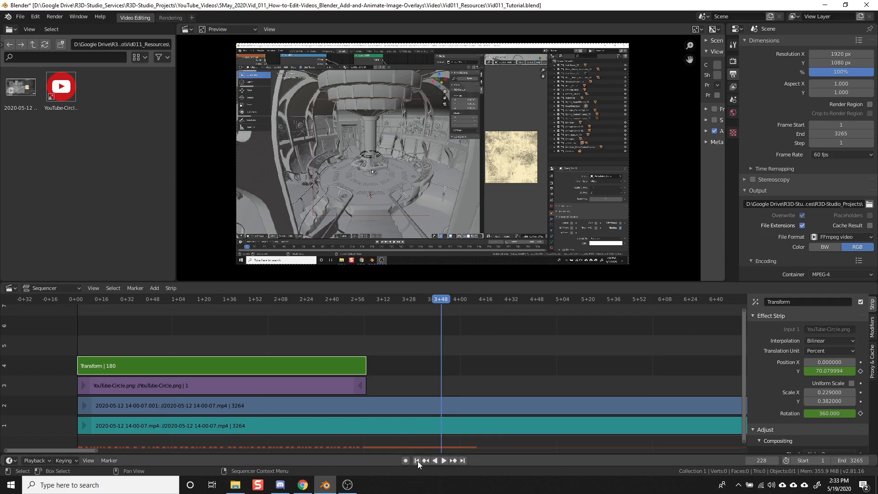
pyautogui.click(417, 461)
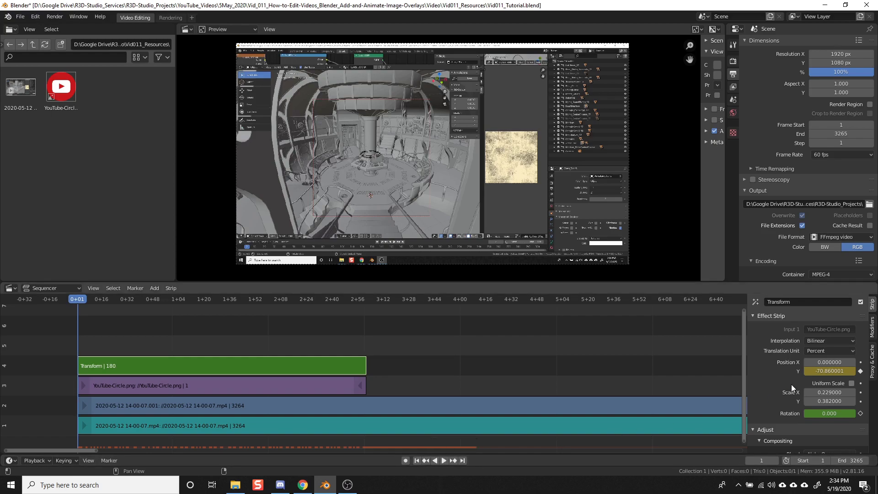
# Step: Set the Transform strip's Opacity to 0 at frame 1 and keyframe it
pyautogui.scroll(-5, 808, 384)
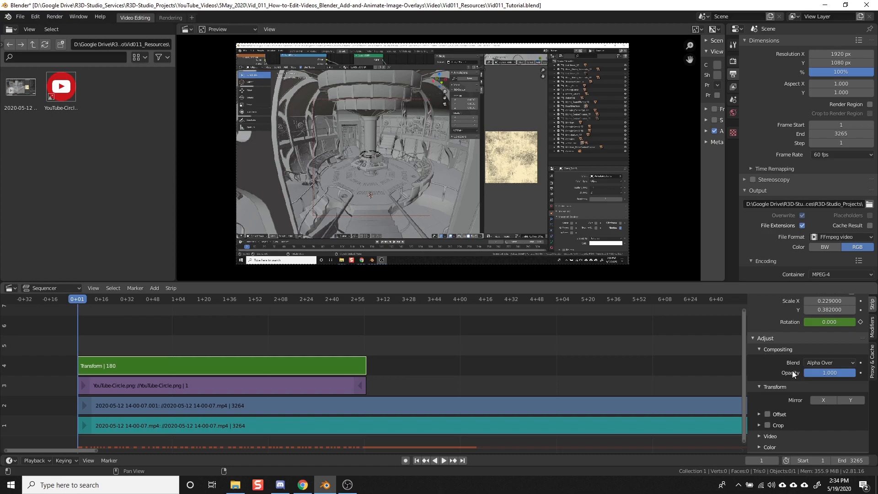
pyautogui.scroll(1, 791, 373)
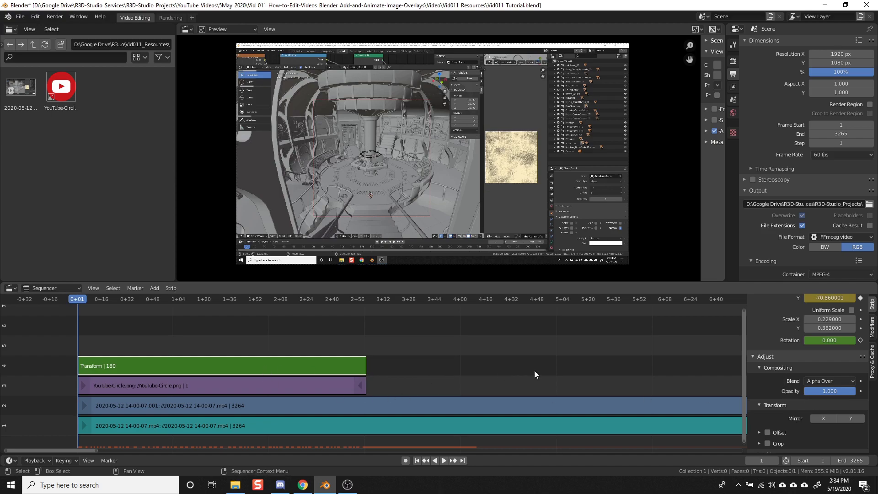
pyautogui.click(821, 391)
pyautogui.write('0.235')
pyautogui.press('Return')
pyautogui.moveTo(831, 391); pyautogui.dragTo(795, 392)
pyautogui.press('i')
# Step: Try raising the Transform strip's Opacity to 1 at frame 20, and undo that change
pyautogui.press('space')
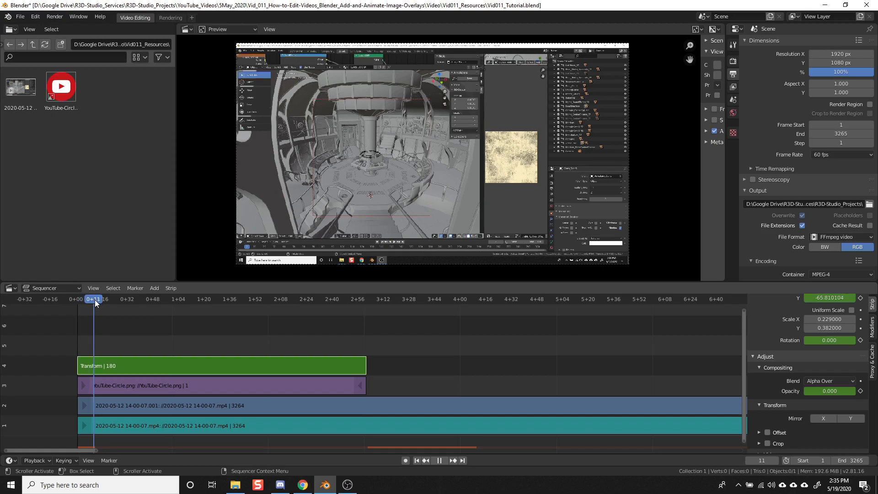
pyautogui.moveTo(100, 303)
pyautogui.mouseDown()
pyautogui.moveTo(171, 310)
pyautogui.moveTo(108, 310)
pyautogui.mouseUp()
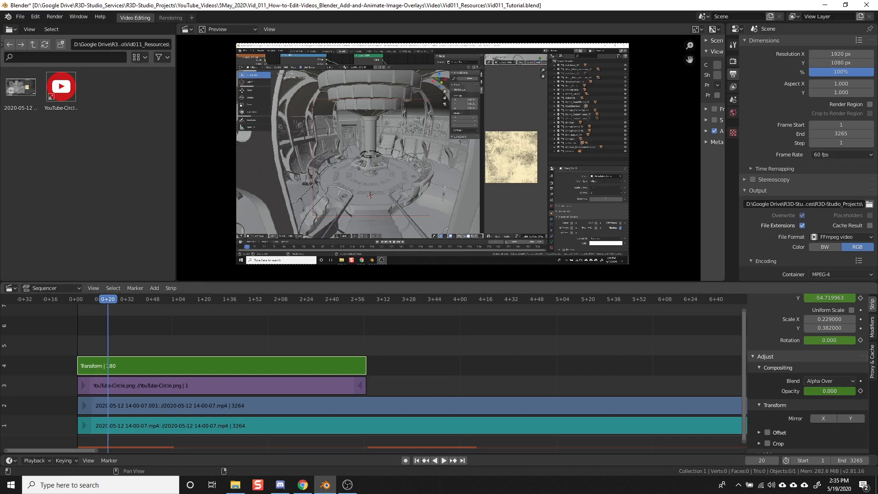
pyautogui.moveTo(820, 390); pyautogui.dragTo(843, 394)
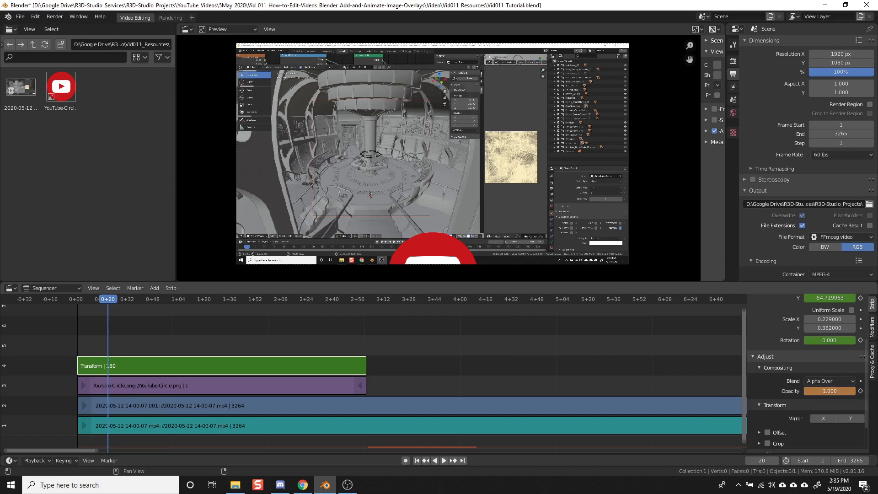
pyautogui.hotkey('ctrl', 'z')
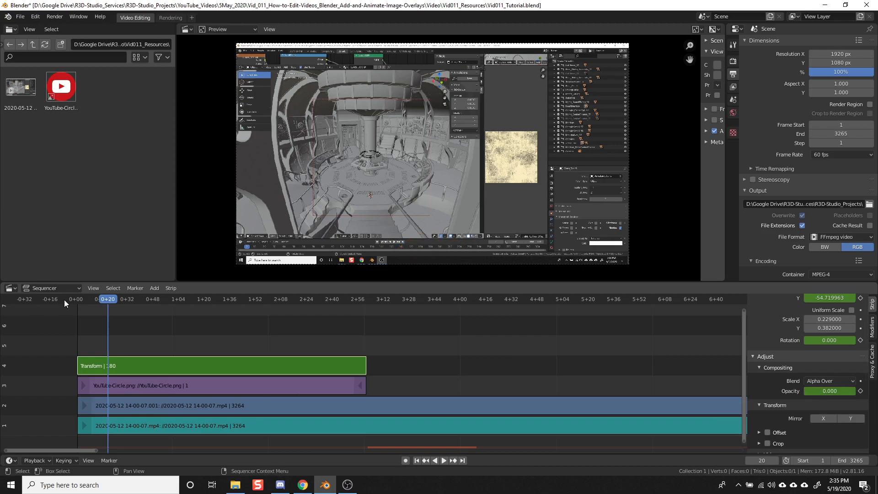
# Step: At frame 30, set the Transform strip's Opacity to 1 and keyframe it to complete the fade-in
pyautogui.press('space')
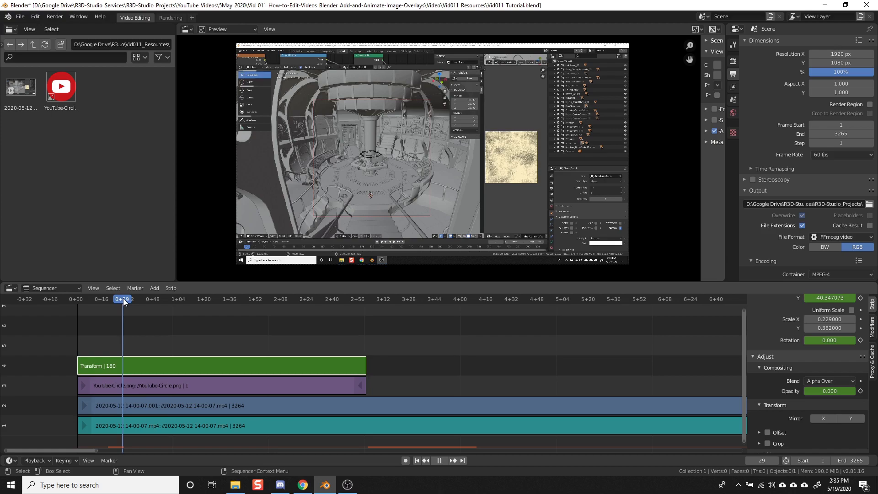
pyautogui.press('space')
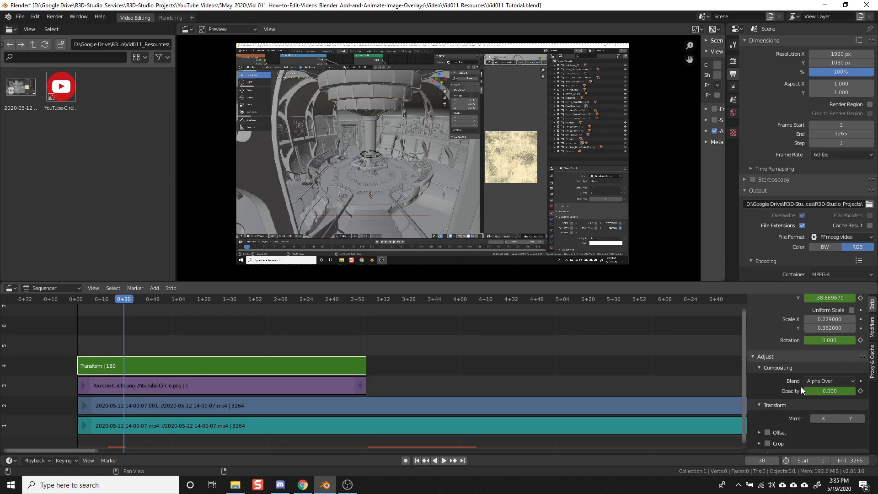
pyautogui.moveTo(816, 388); pyautogui.dragTo(843, 392)
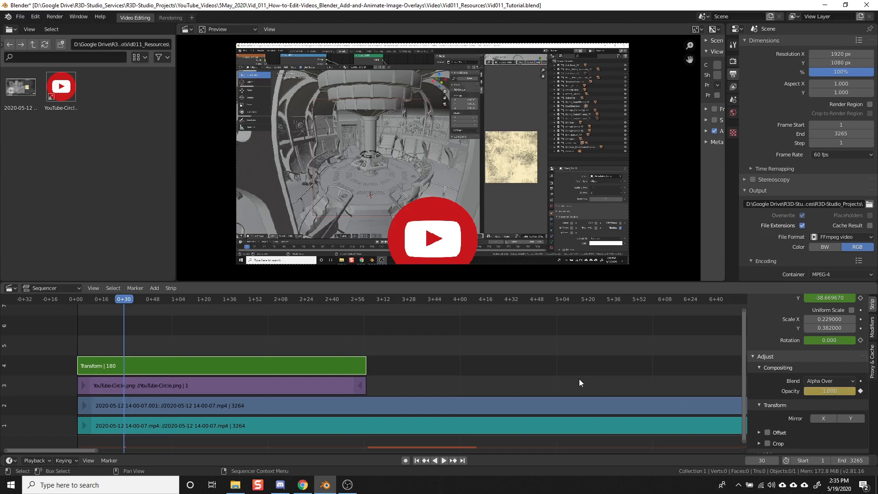
# Step: Replay the animation several times from the first frame to review the fade-in together with the logo's movement and spin
pyautogui.click(416, 460)
pyautogui.click(443, 459)
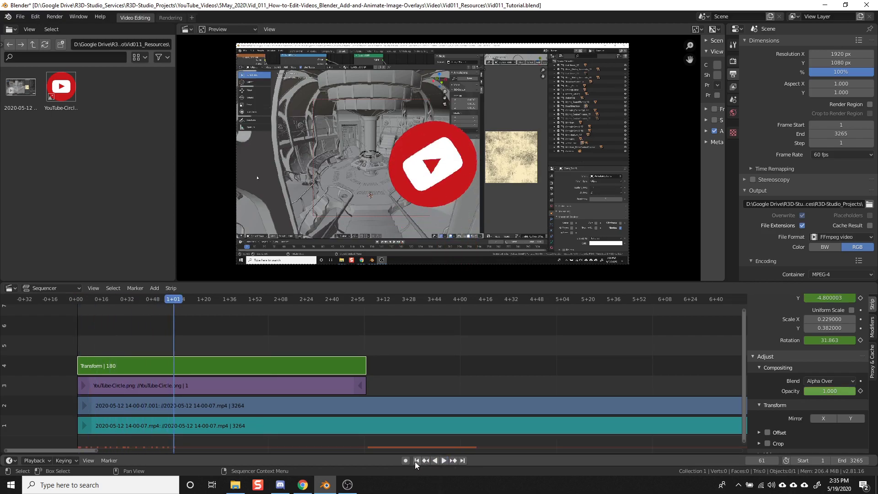
pyautogui.click(417, 460)
pyautogui.click(444, 460)
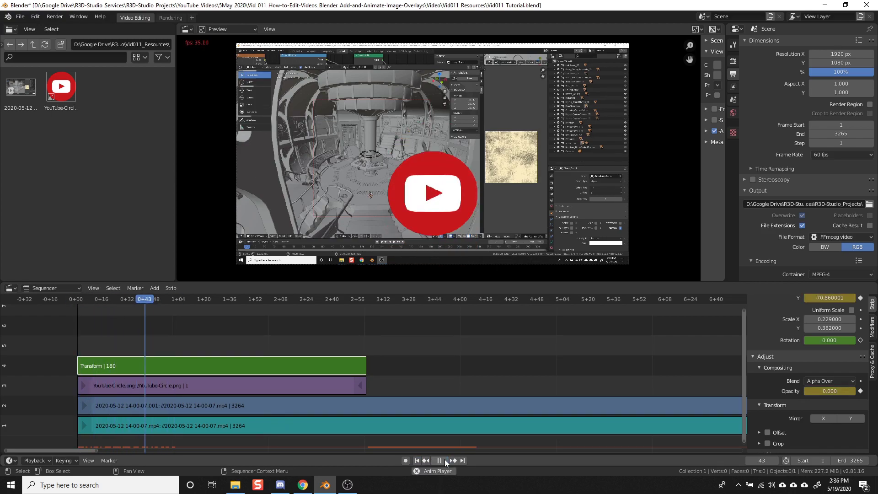
pyautogui.click(445, 460)
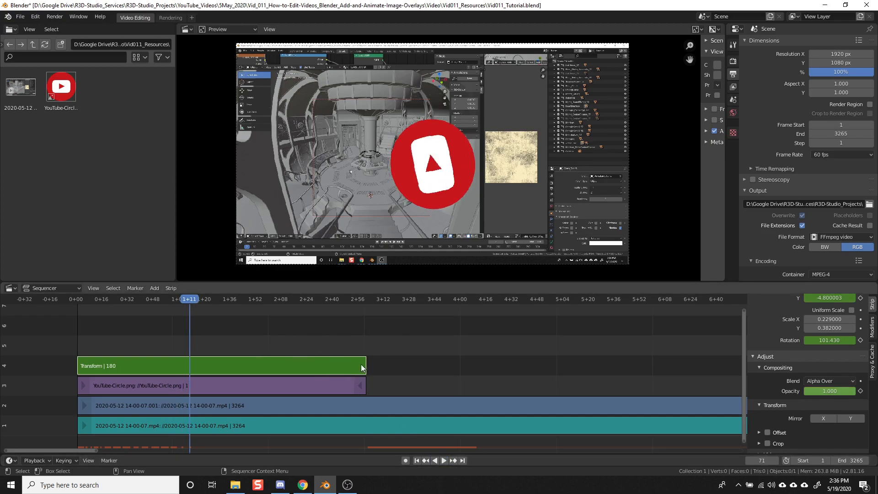
pyautogui.click(443, 460)
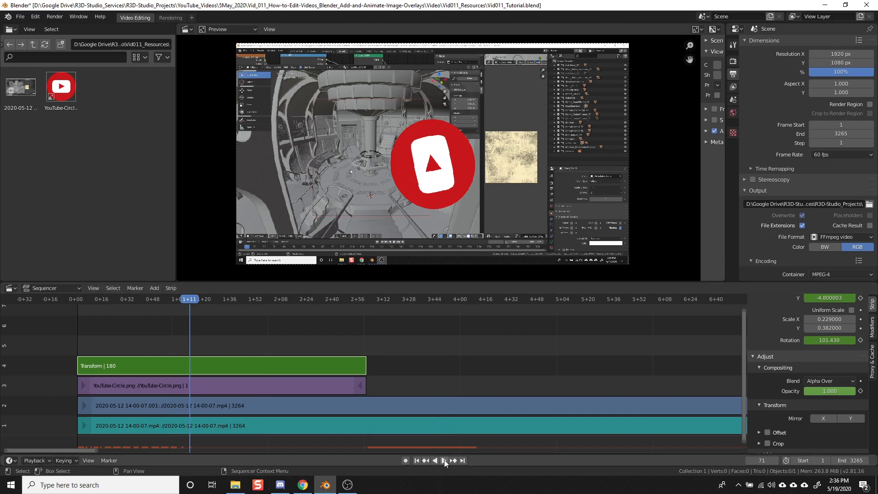
pyautogui.click(432, 460)
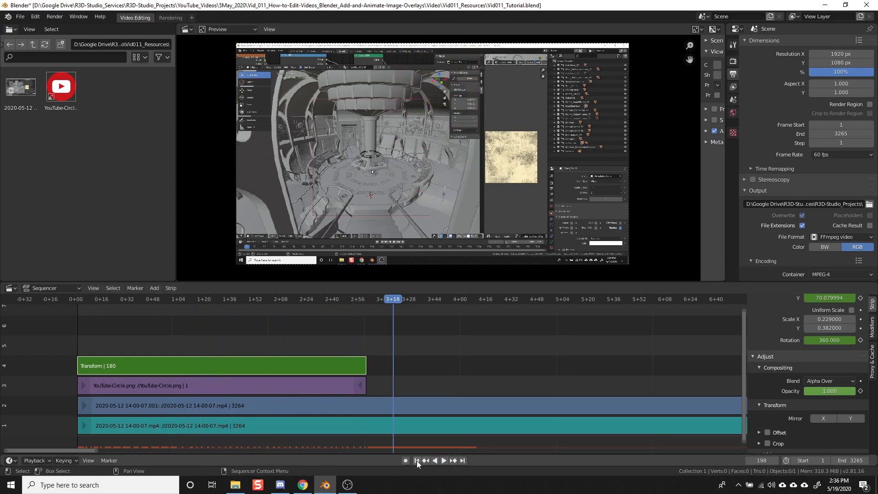
pyautogui.click(416, 460)
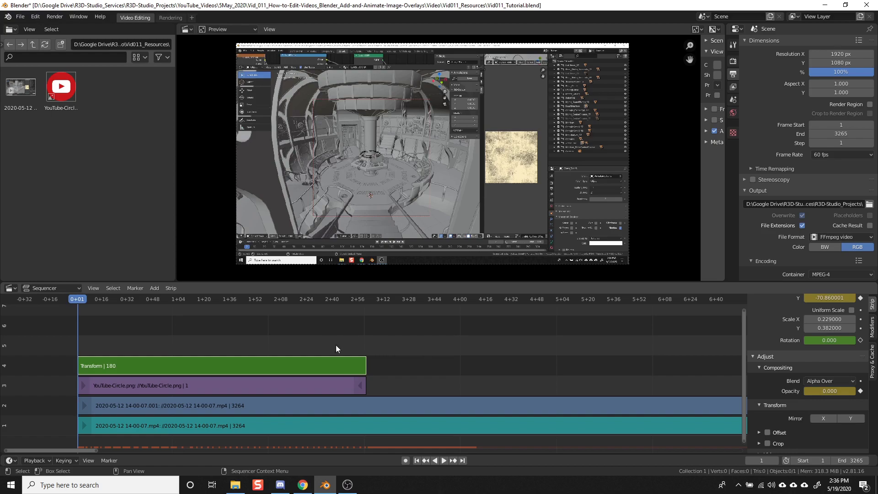
pyautogui.click(442, 460)
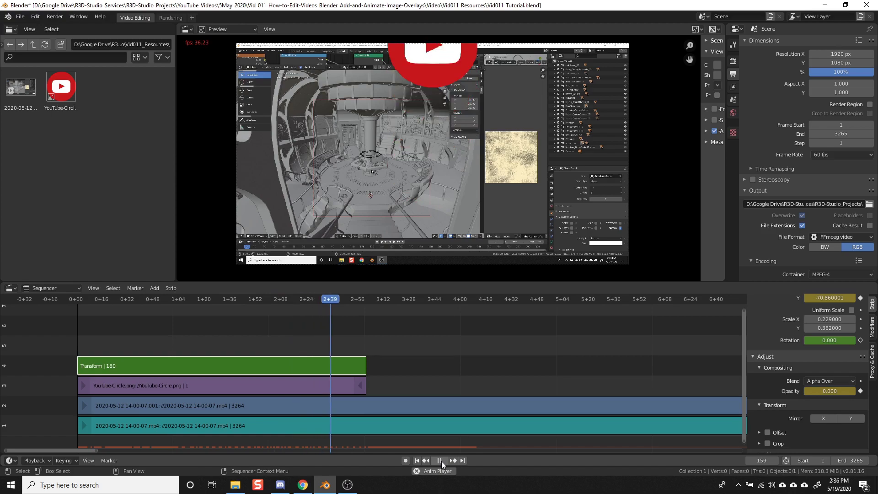
pyautogui.click(417, 461)
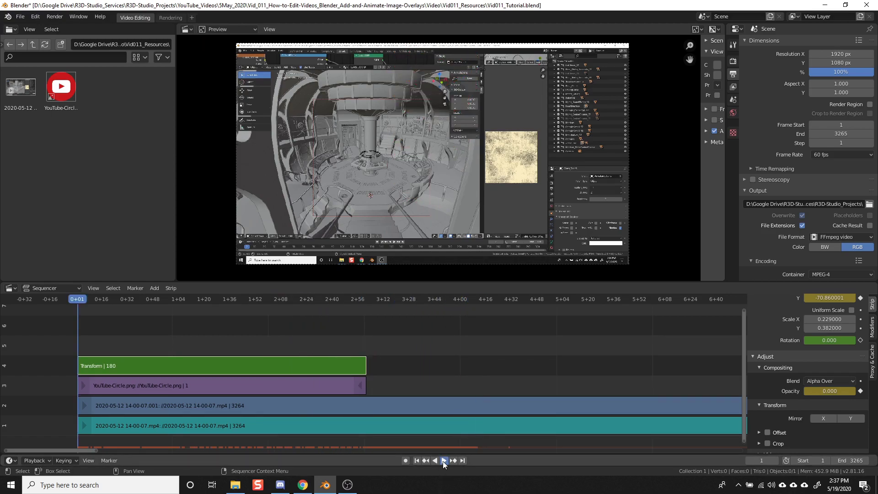
pyautogui.click(442, 461)
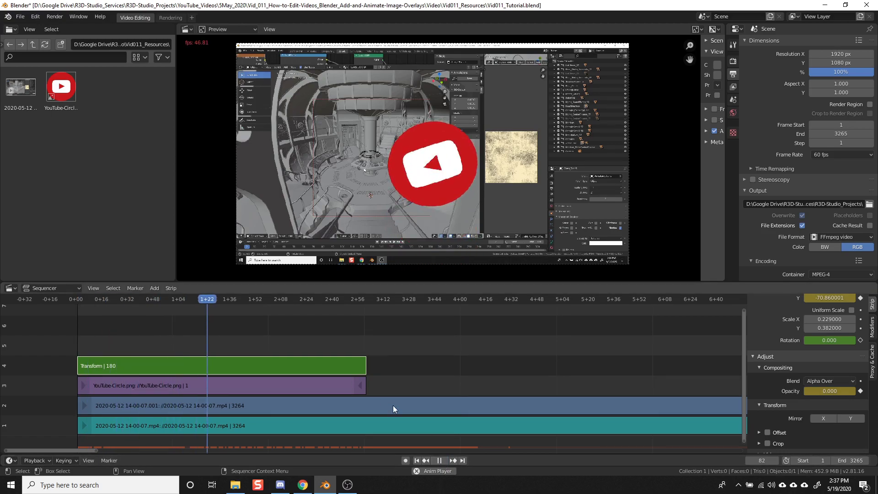
pyautogui.click(439, 460)
pyautogui.click(424, 460)
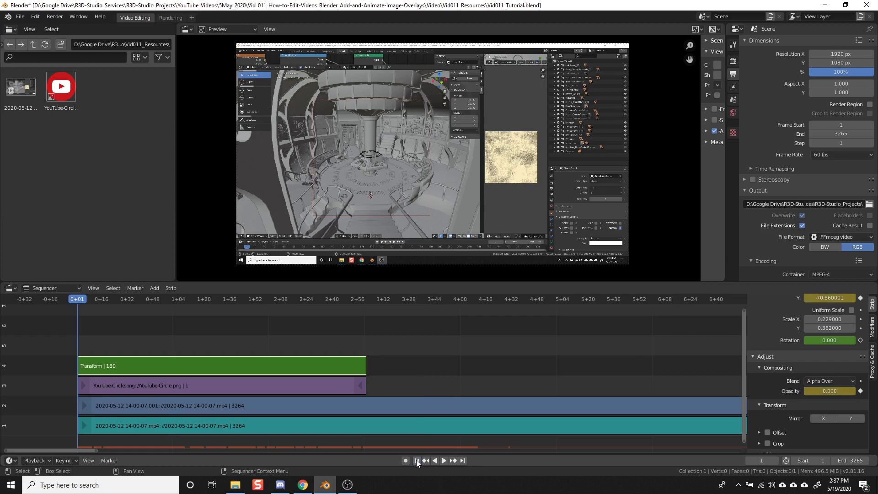
# Step: With the playhead at frame 44, duplicate the Transform strip and place the copy directly above the original in channel 5
pyautogui.moveTo(258, 389)
pyautogui.mouseDown(button='middle')
pyautogui.moveTo(276, 352)
pyautogui.moveTo(257, 365)
pyautogui.moveTo(259, 385)
pyautogui.mouseUp(button='middle')
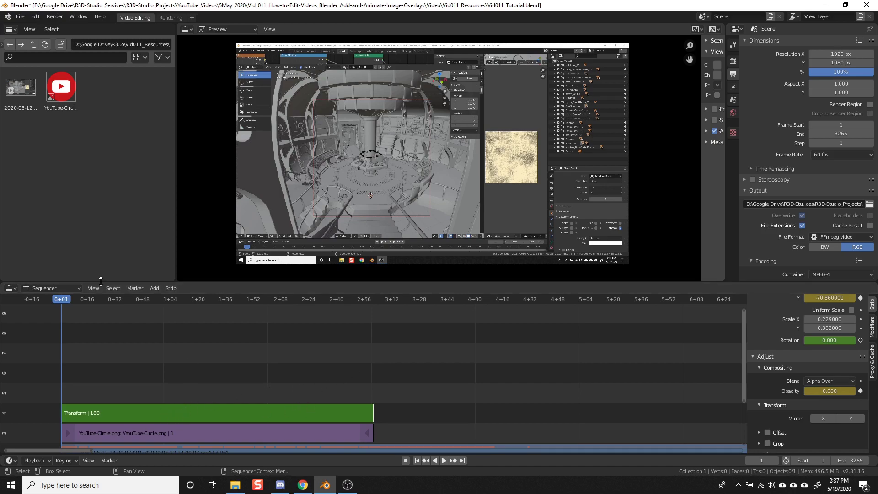
pyautogui.moveTo(82, 299); pyautogui.dragTo(136, 300)
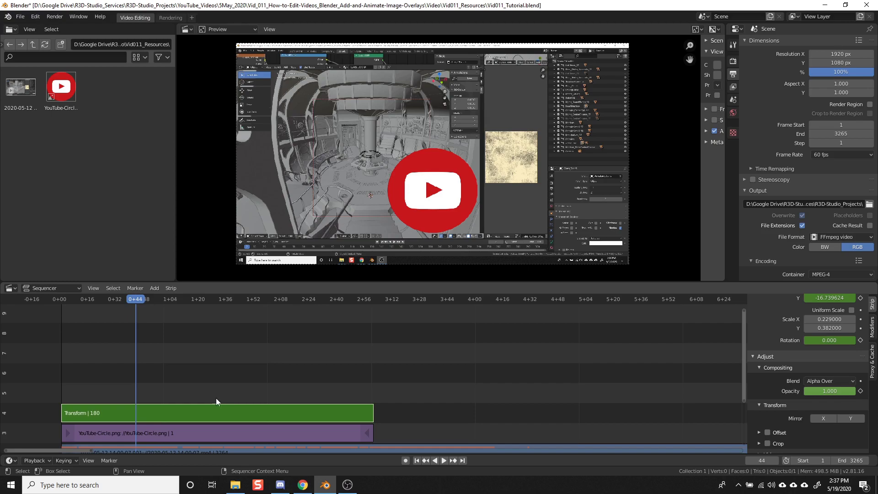
pyautogui.hotkey('shift', 'd')
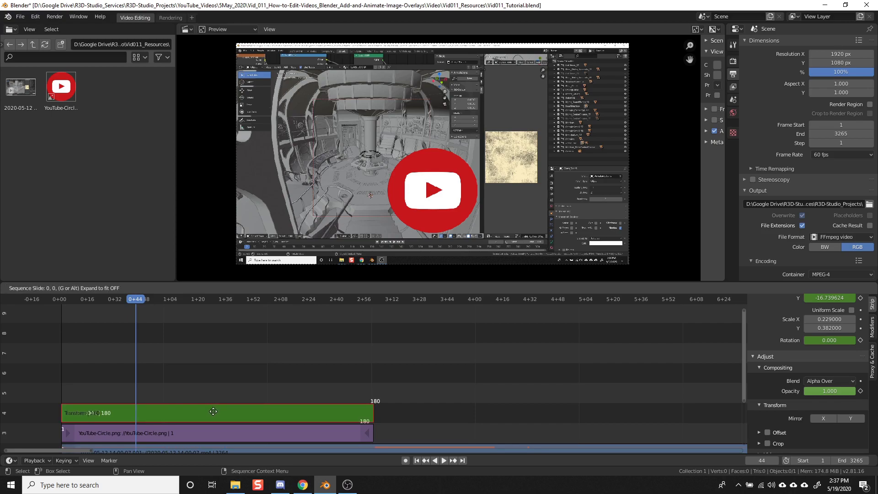
pyautogui.click(219, 391)
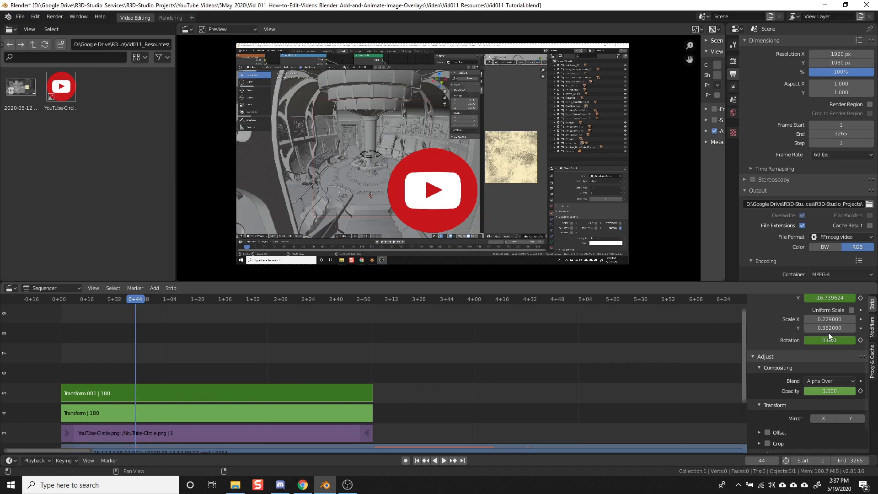
# Step: Shift the duplicated logo sideways by setting the Transform strip copy's Position X to about 10.98, keeping its original scale
pyautogui.moveTo(829, 320)
pyautogui.mouseDown()
pyautogui.moveTo(869, 320)
pyautogui.moveTo(841, 320)
pyautogui.mouseUp()
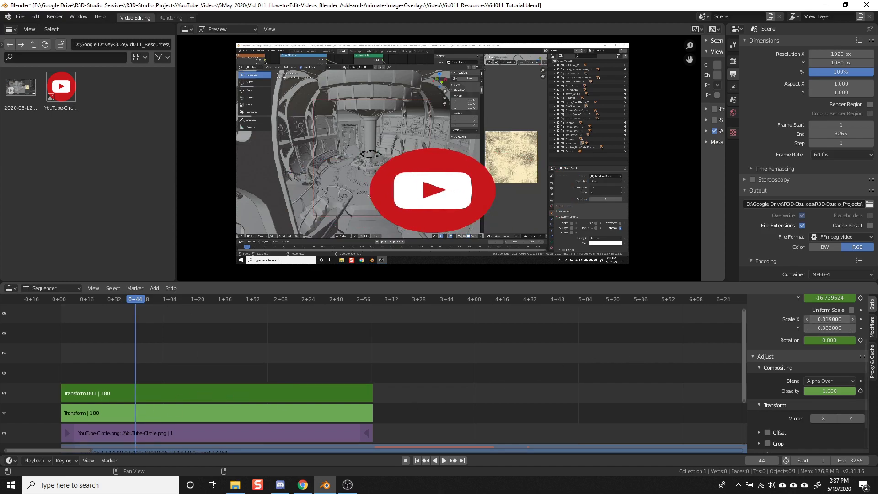
pyautogui.hotkey('ctrl', 'z')
pyautogui.scroll(2, 818, 341)
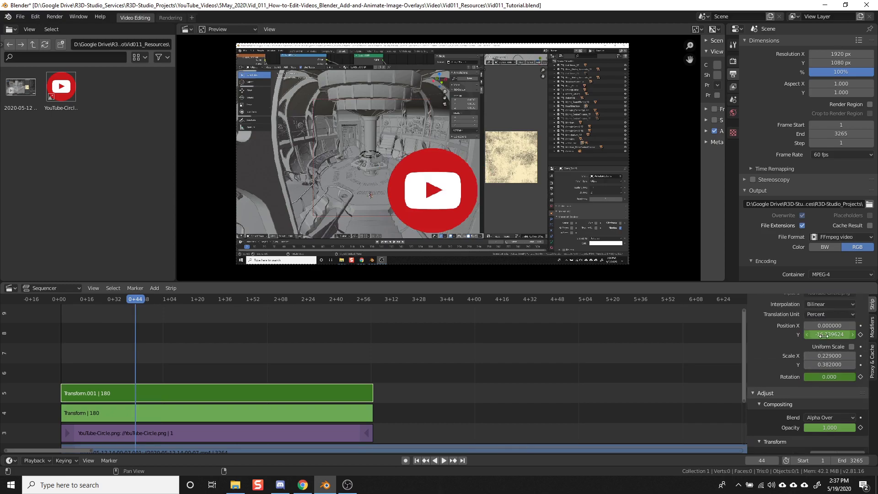
pyautogui.moveTo(828, 326); pyautogui.dragTo(858, 325)
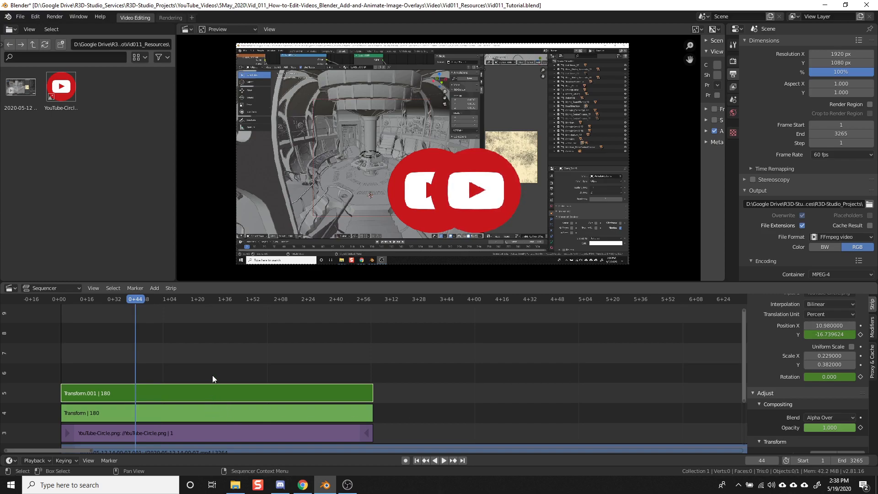